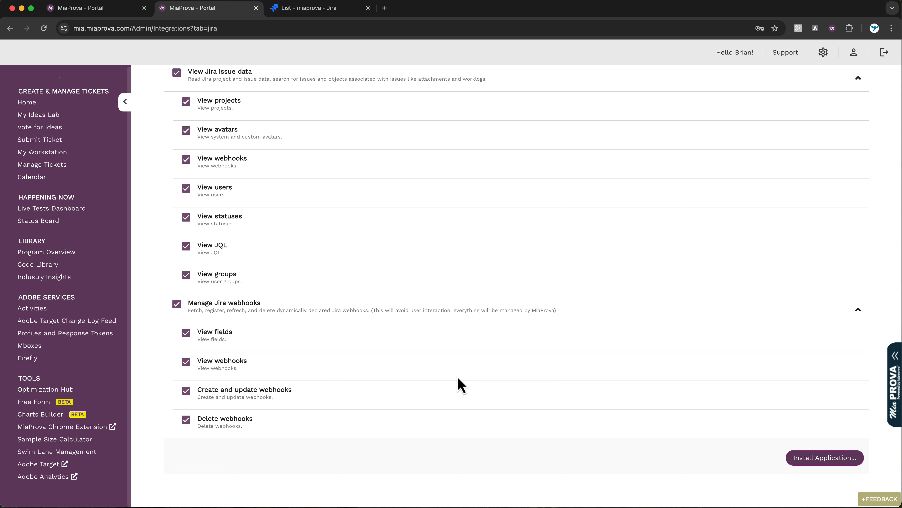
Install the Jira integration application from the bottom of the Jira Settings tab.
scroll(461, 384, "up", 3)
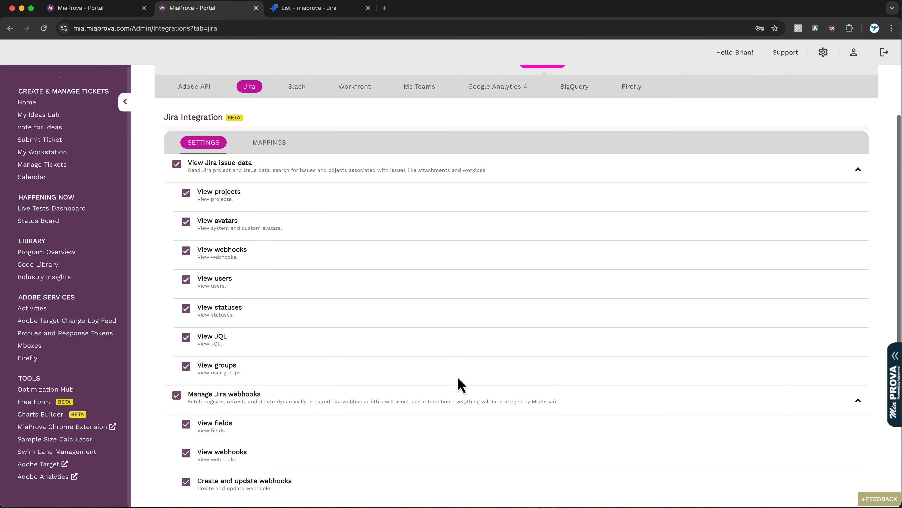
scroll(458, 383, "up", 3)
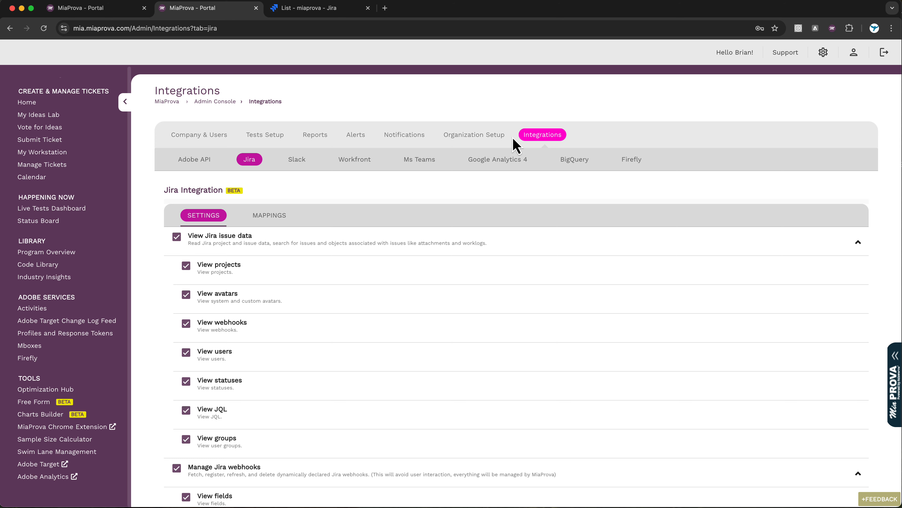
scroll(345, 249, "down", 8)
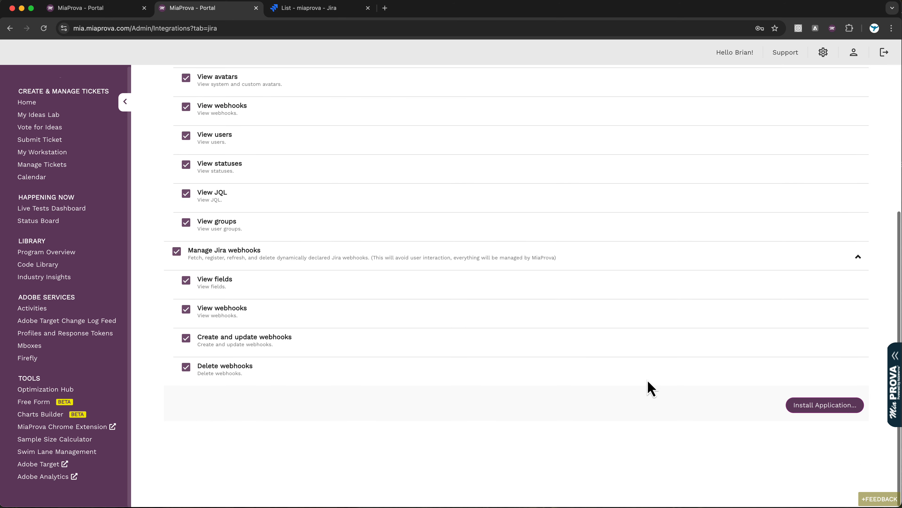
left_click(802, 413)
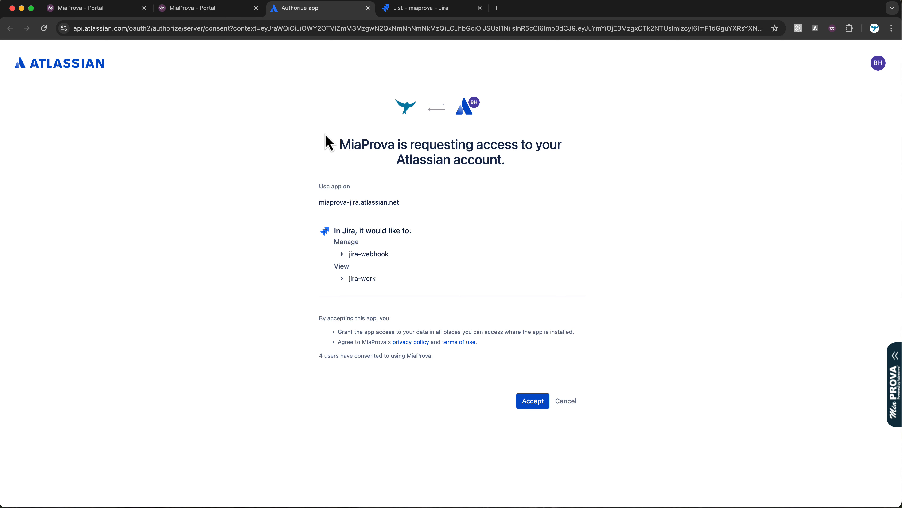
Review the jira-webhook permission details and accept MiaProva's access to the Jira site.
left_click(100, 29)
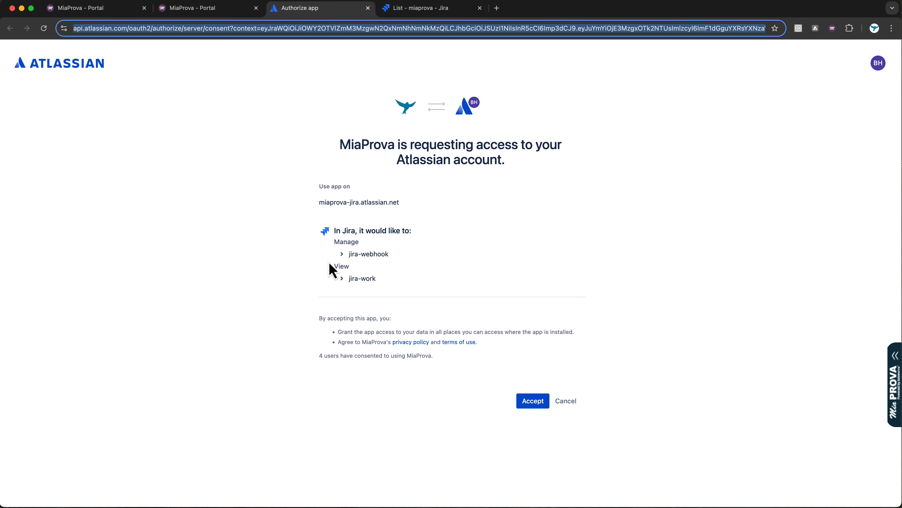
left_click(342, 254)
left_click(343, 255)
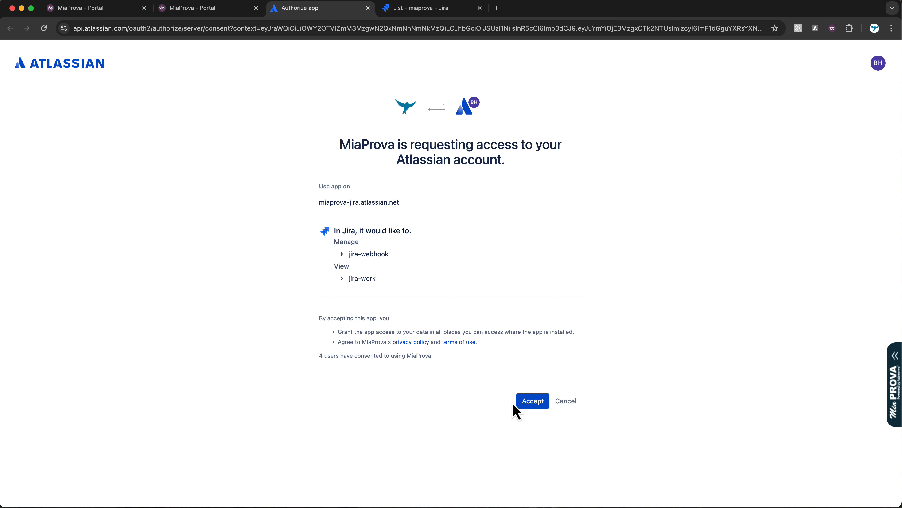
left_click(531, 403)
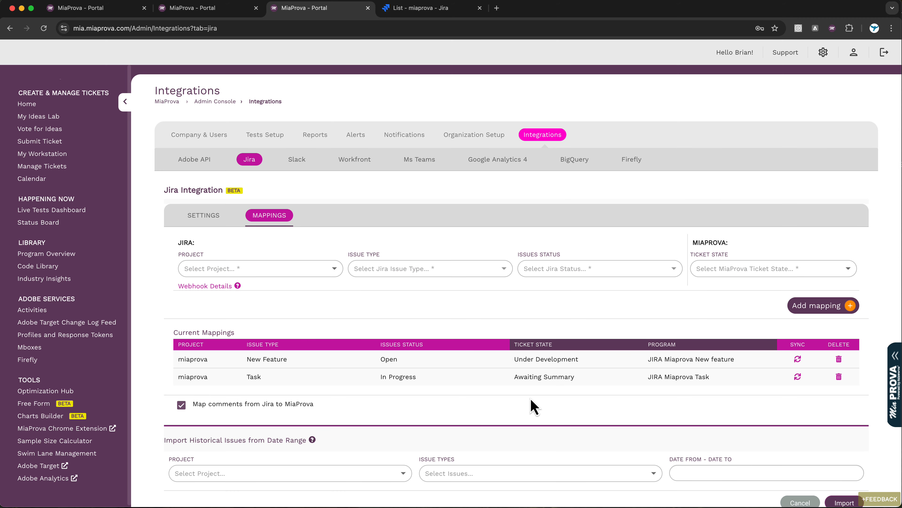
Fill the new mapping: project miaprova, issue type Improvement, status Next Status, ticket state Awaiting Summary.
left_click(304, 271)
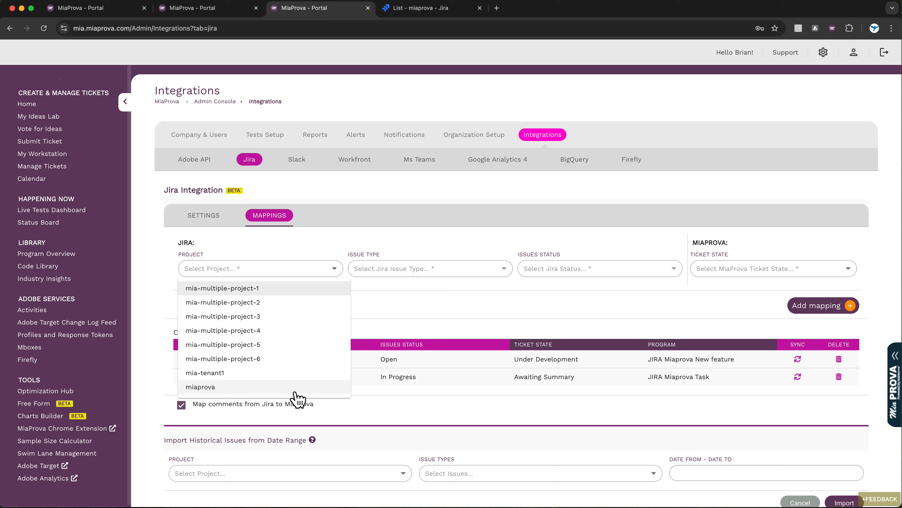
left_click(280, 388)
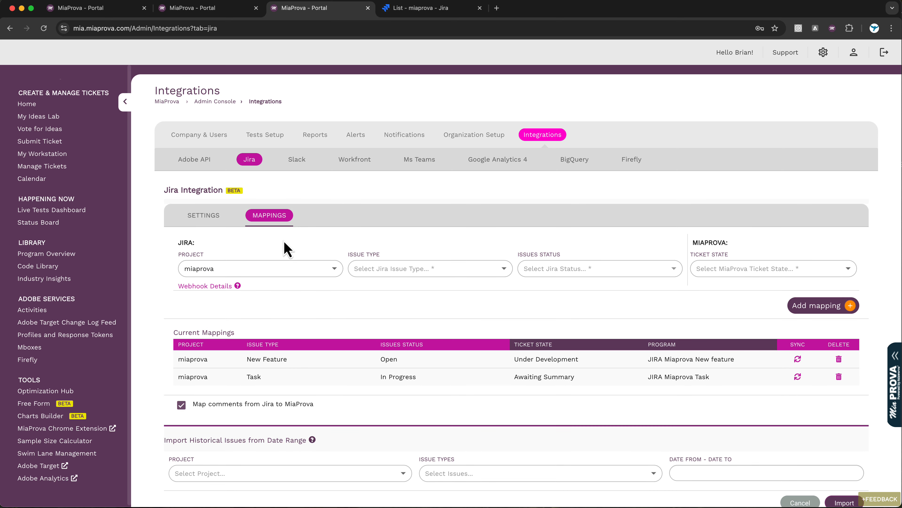
left_click(436, 273)
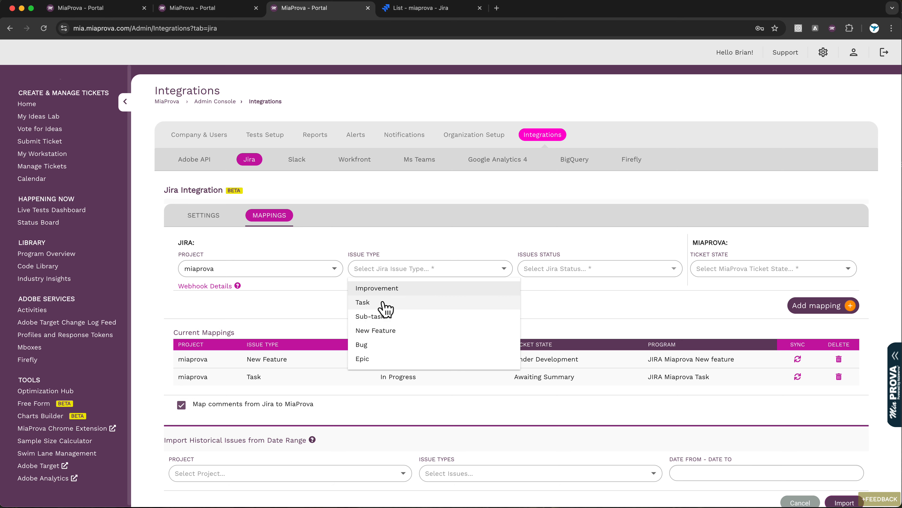
left_click(388, 289)
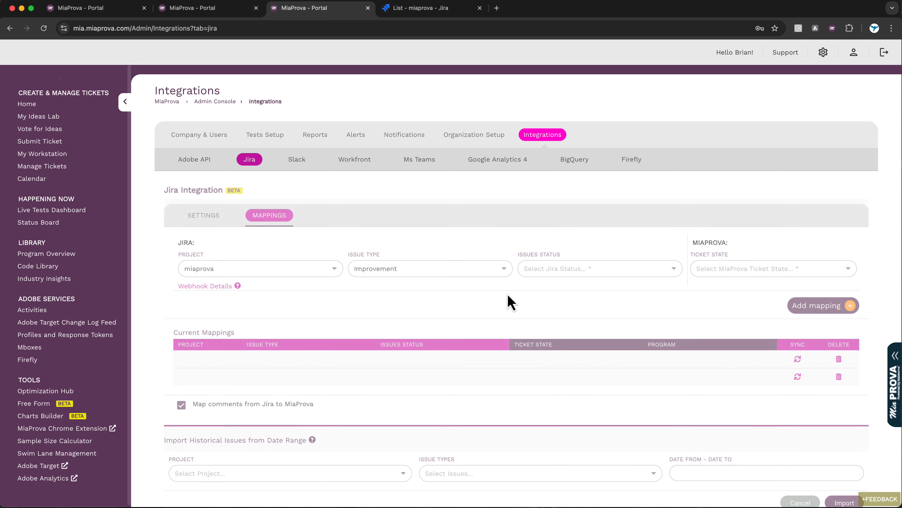
left_click(600, 270)
left_click(535, 284)
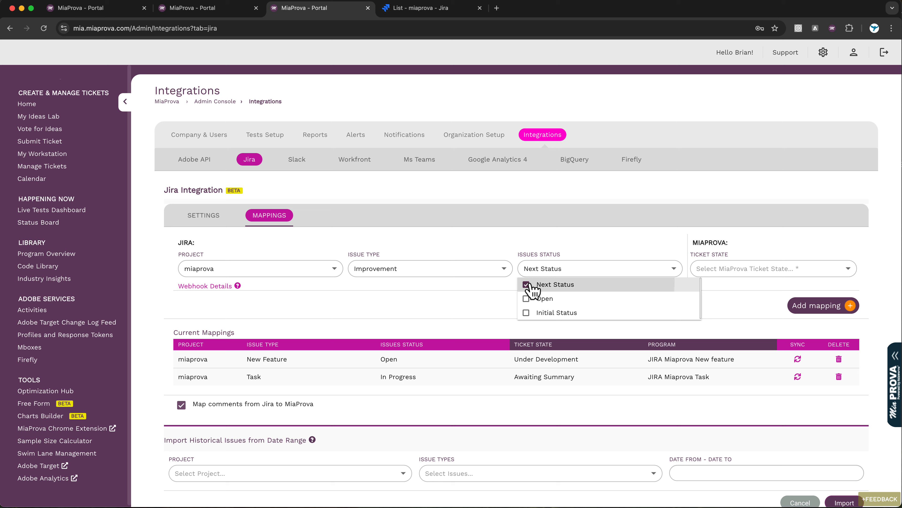
left_click(499, 308)
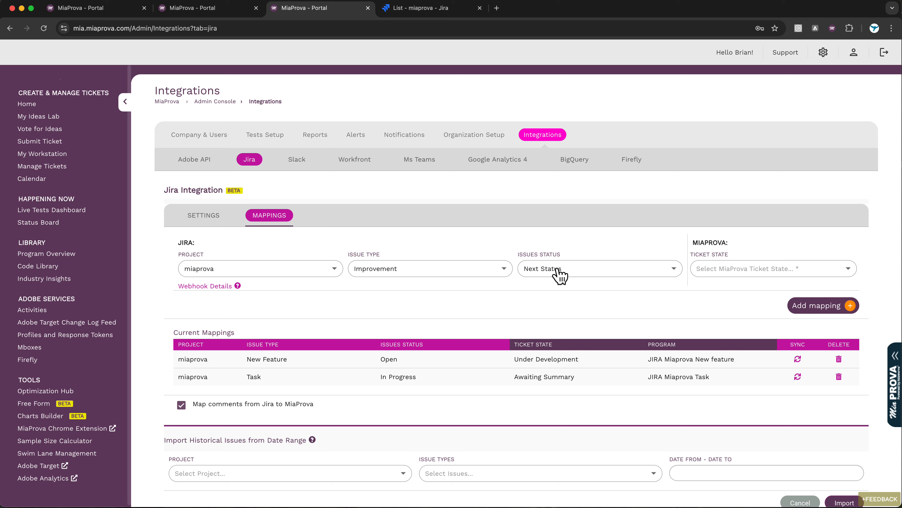
left_click(753, 274)
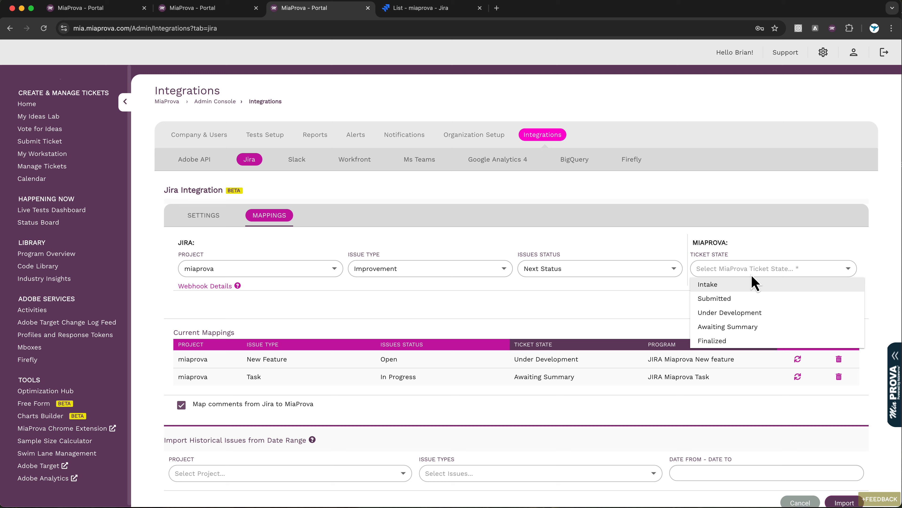
left_click(724, 327)
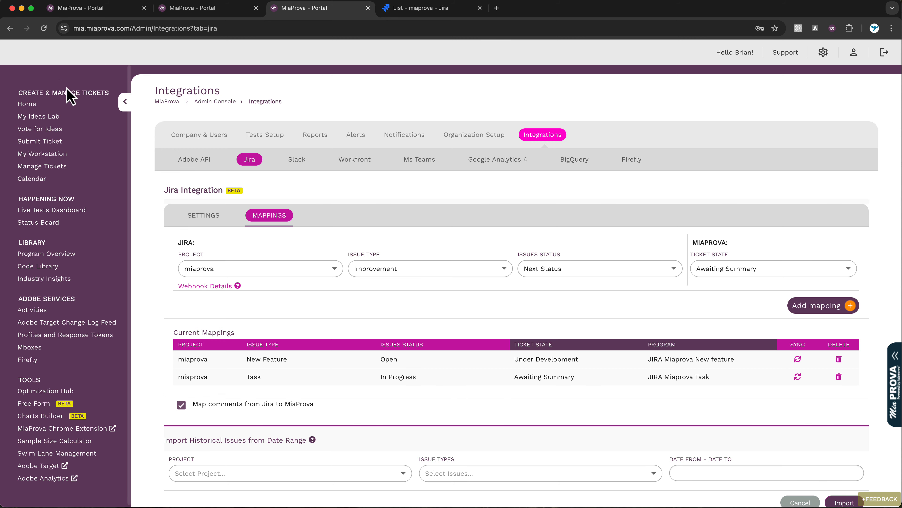
Go from Home to the Status Board and scroll across its ticket columns, including Awaiting Summary (63).
left_click(27, 104)
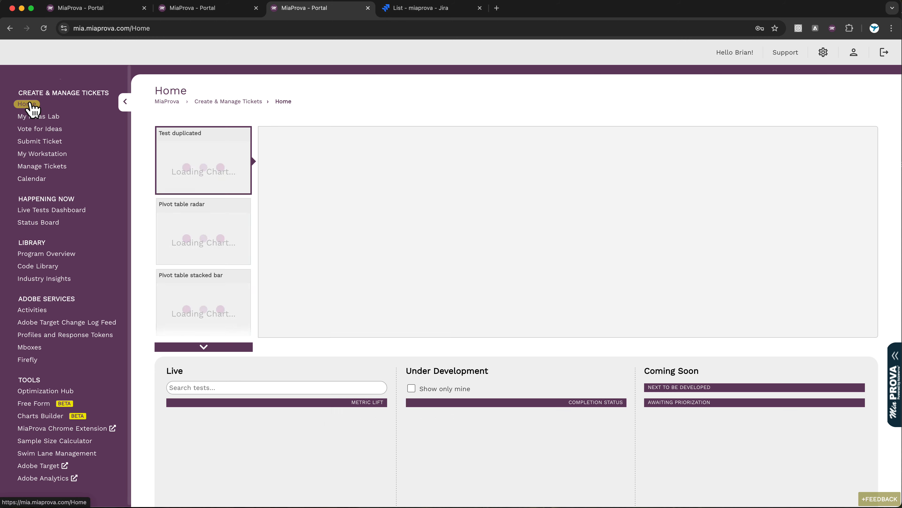
scroll(341, 350, "down", 10)
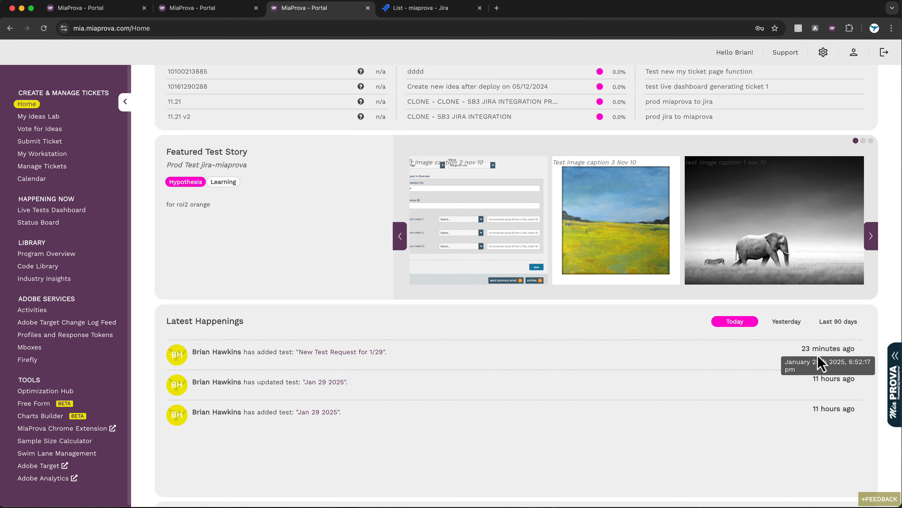
left_click(31, 224)
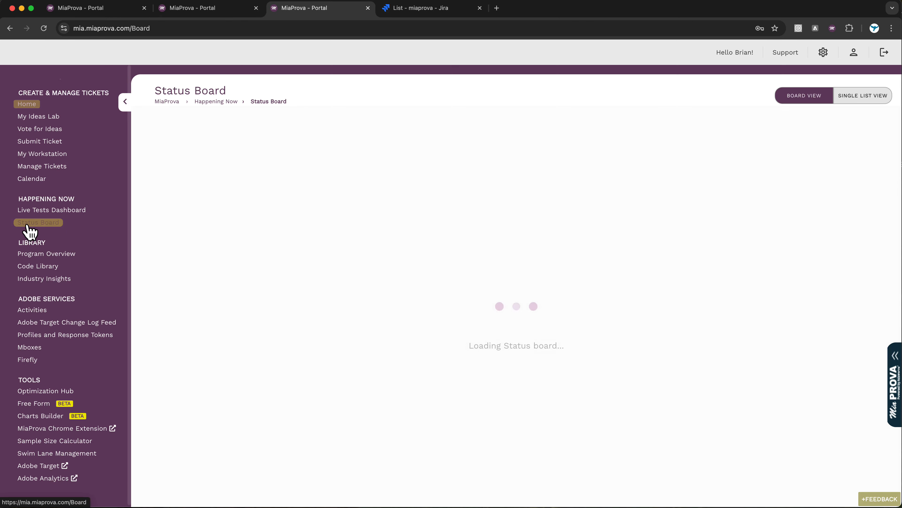
scroll(691, 279, "right", 5)
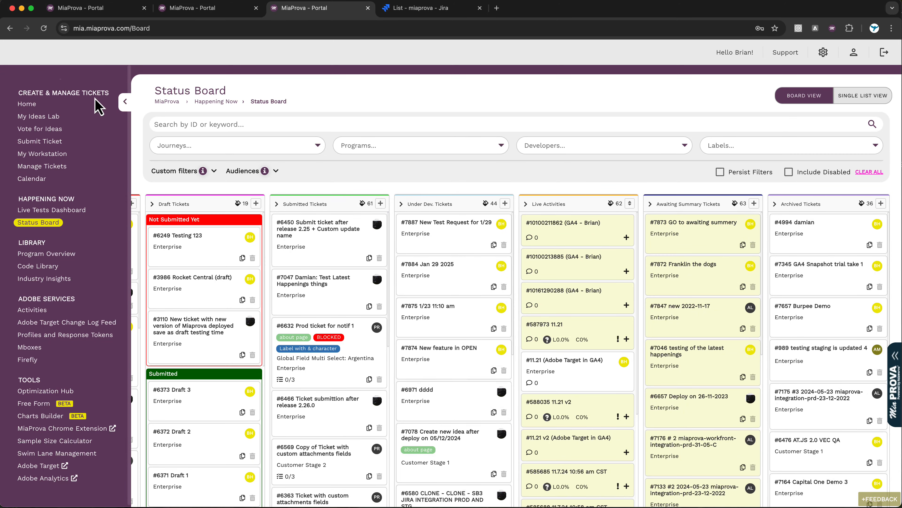
Start a new miaprova issue in Jira as a Task and view its starting status options.
left_click(438, 7)
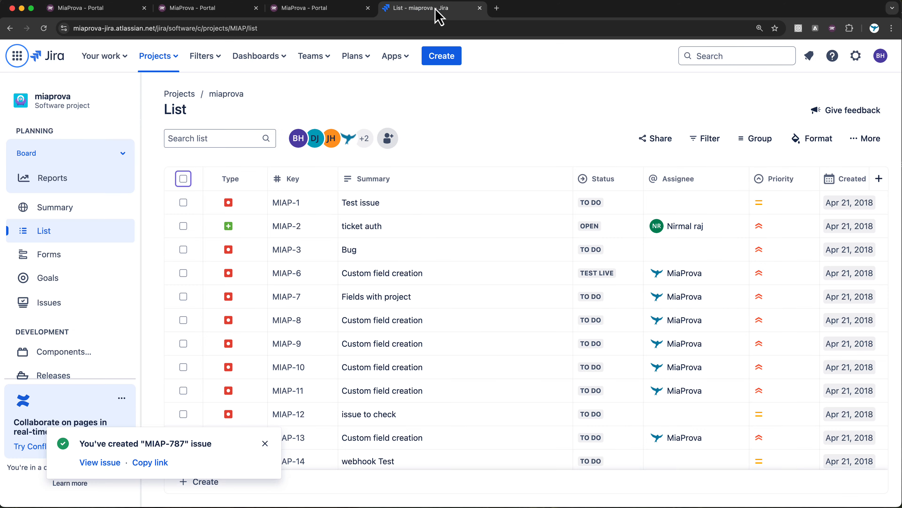
left_click(440, 57)
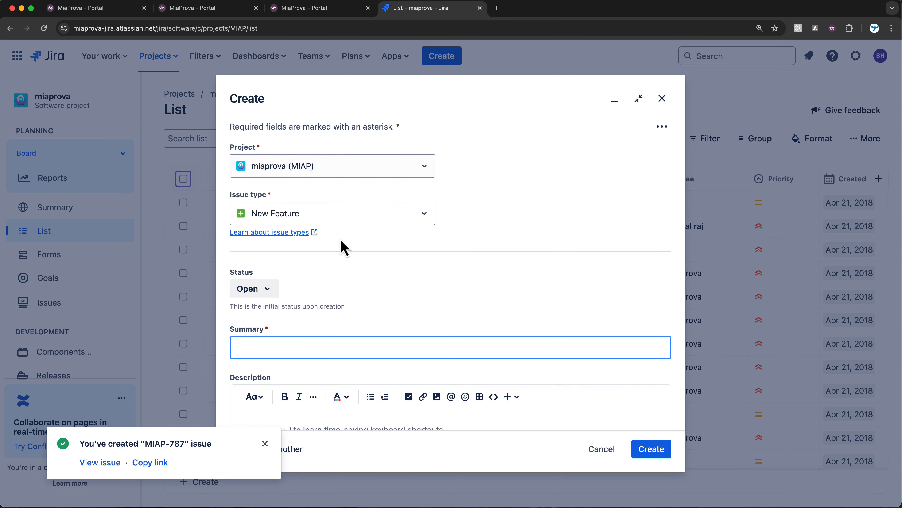
left_click(354, 215)
left_click(313, 263)
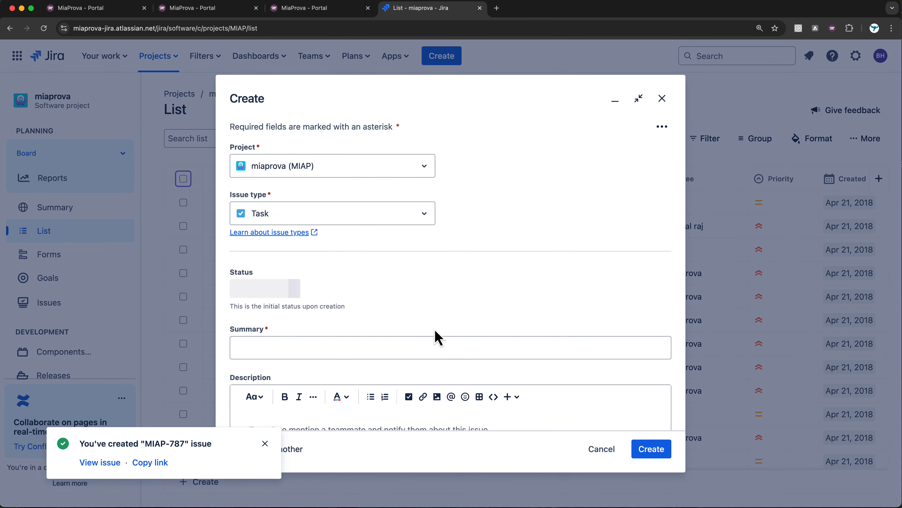
scroll(434, 320, "down", 2)
scroll(434, 329, "down", 1)
left_click(262, 168)
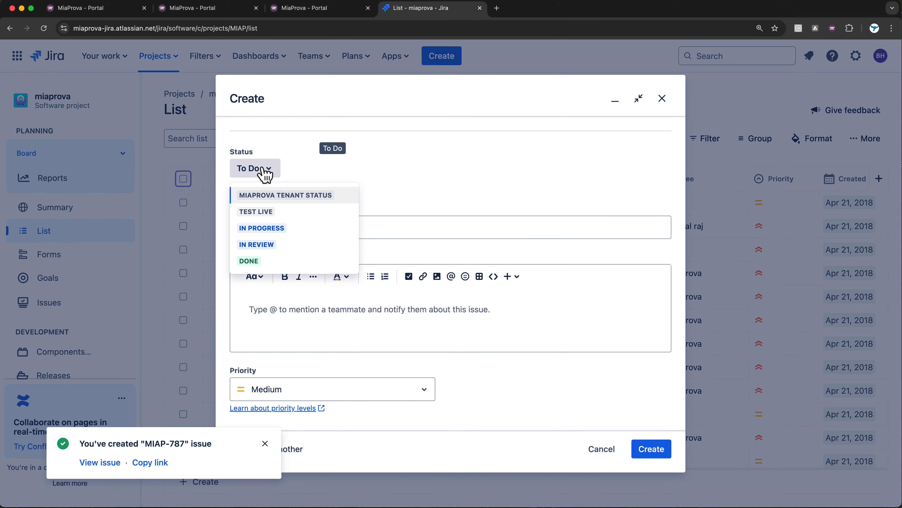
Check MiaProva's Jira Current Mappings for the In Progress Task to Awaiting Summary mapping.
left_click(320, 15)
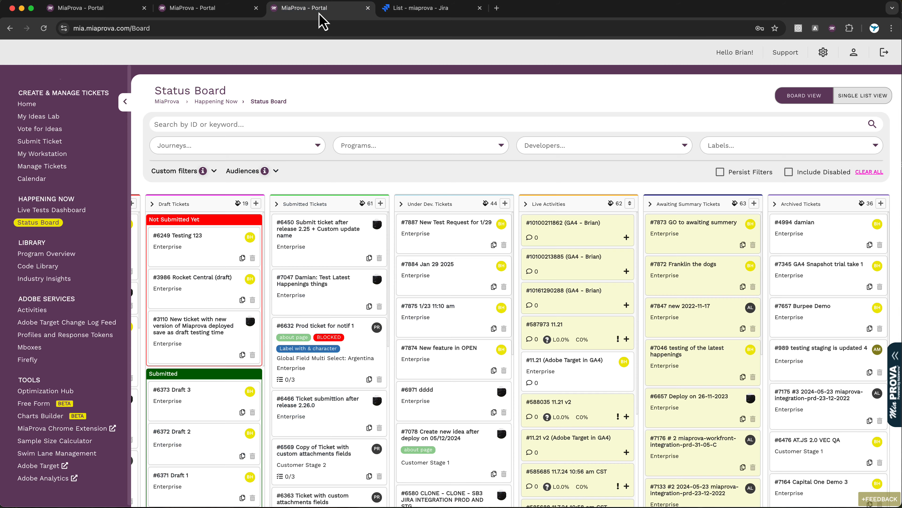
left_click(207, 10)
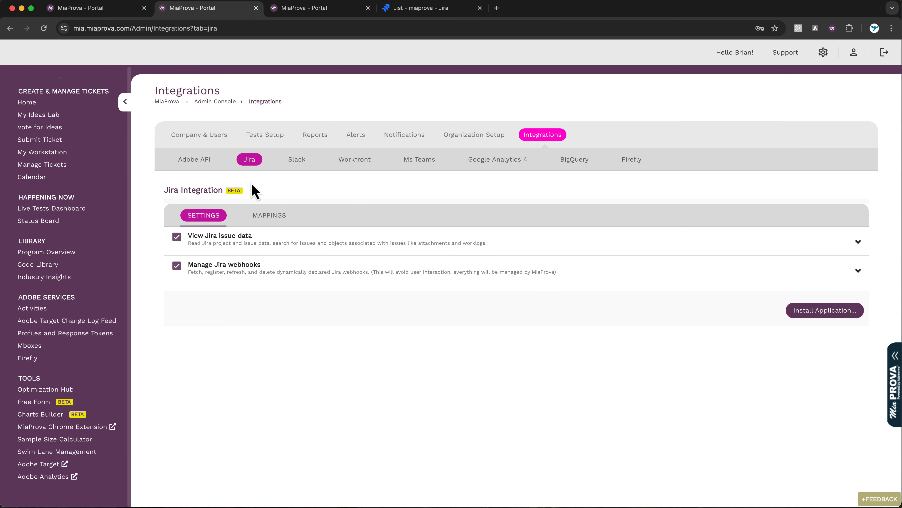
left_click(270, 218)
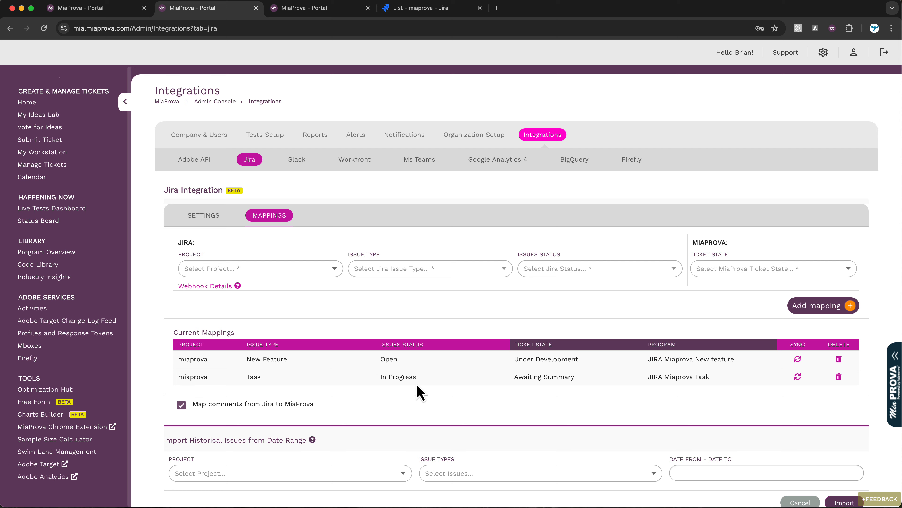
left_click(430, 9)
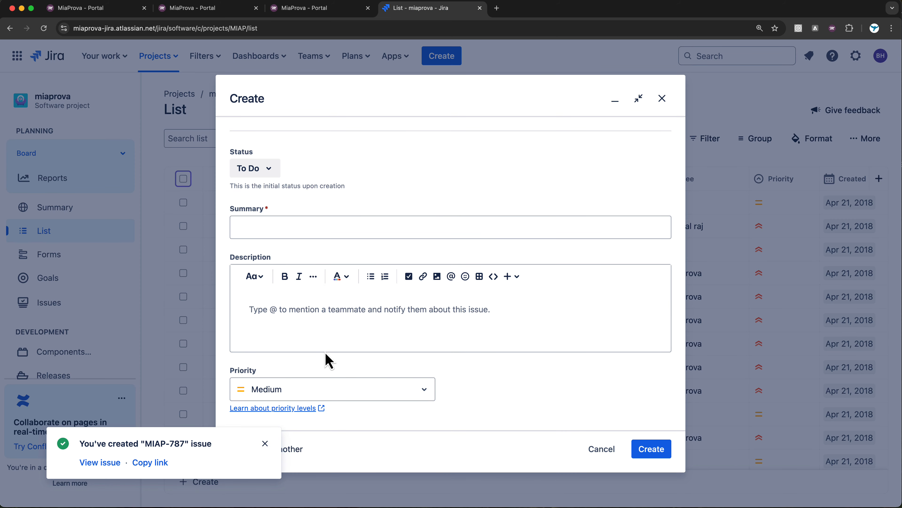
Set the new Task's status to In Progress and enter the demo summary dated 1/29.
scroll(350, 205, "up", 4)
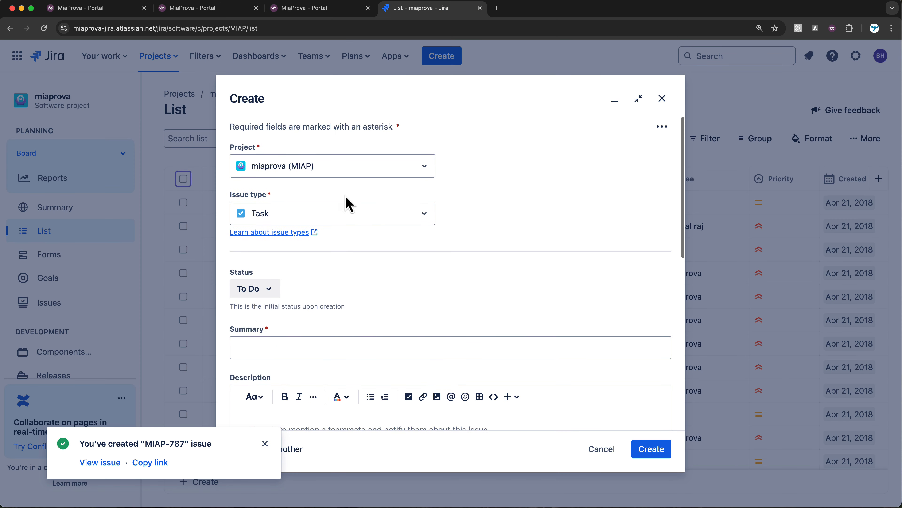
left_click(262, 289)
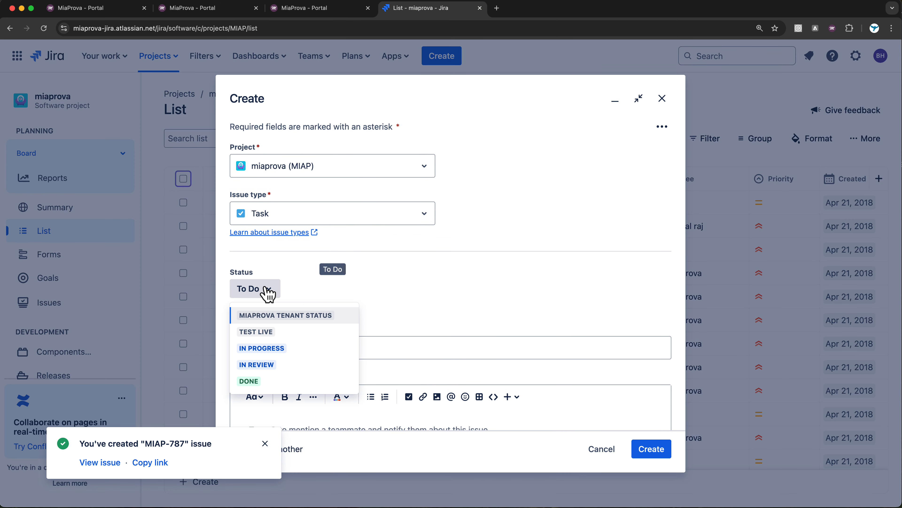
left_click(264, 352)
left_click(303, 347)
type("Bri")
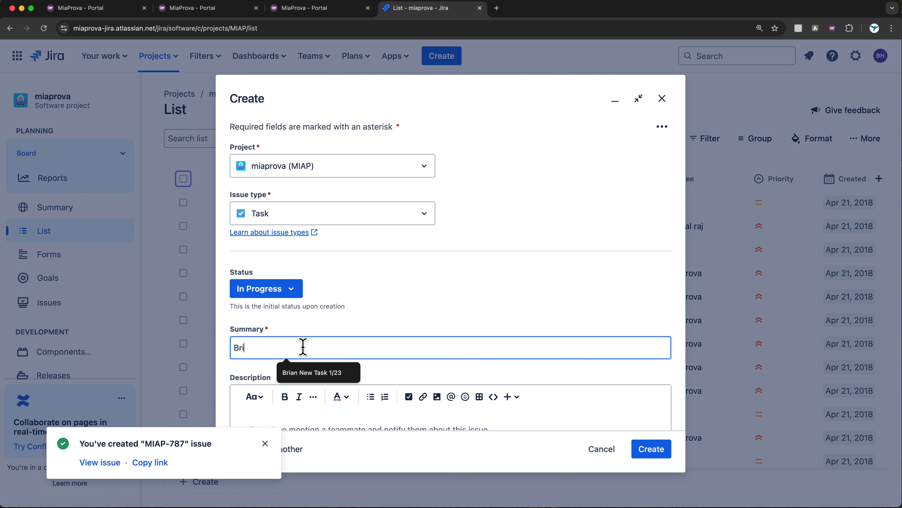
type("an Demo Jira 1/29")
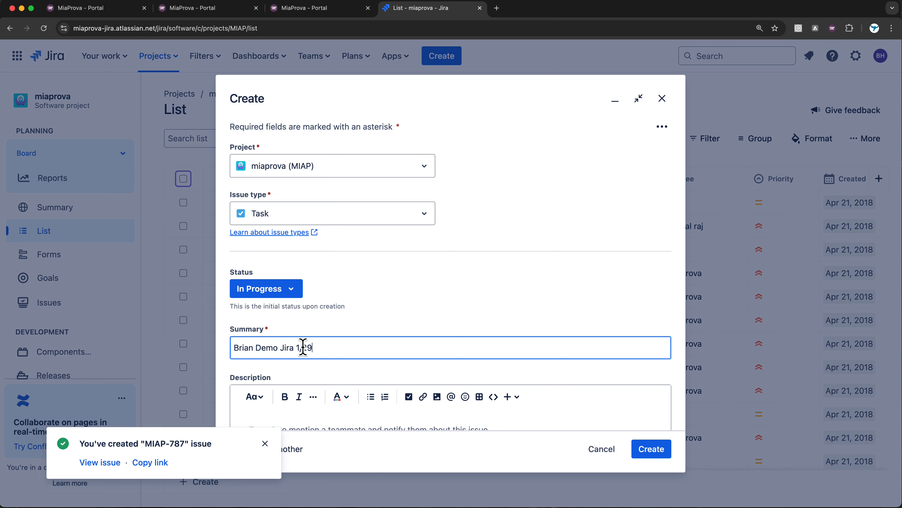
Add description "Go Eagles!" and success evaluation "Hello World!", then create the issue.
scroll(303, 347, "down", 5)
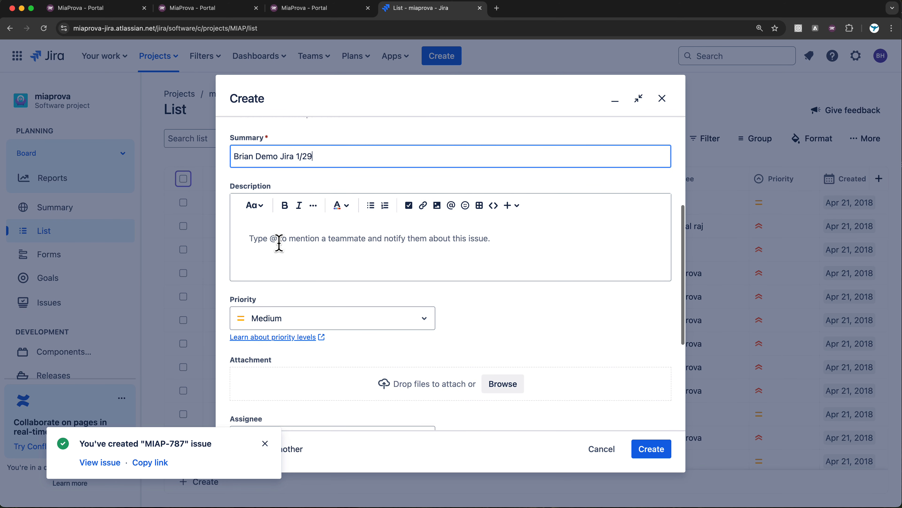
left_click(280, 240)
type("Go Eagles!")
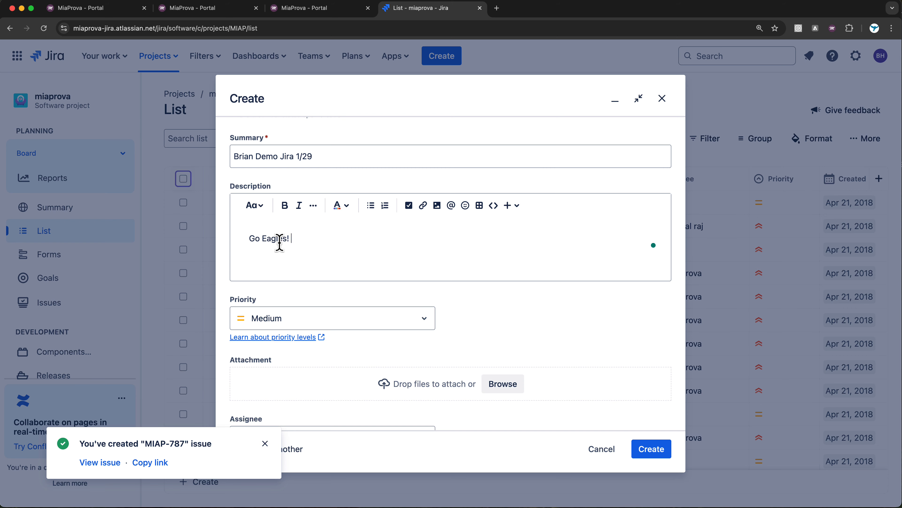
scroll(279, 242, "down", 5)
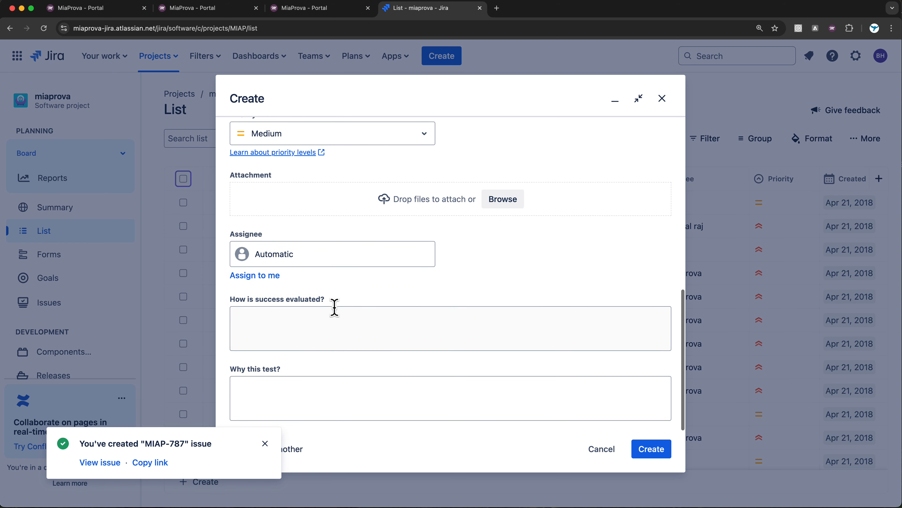
left_click(348, 330)
type("H")
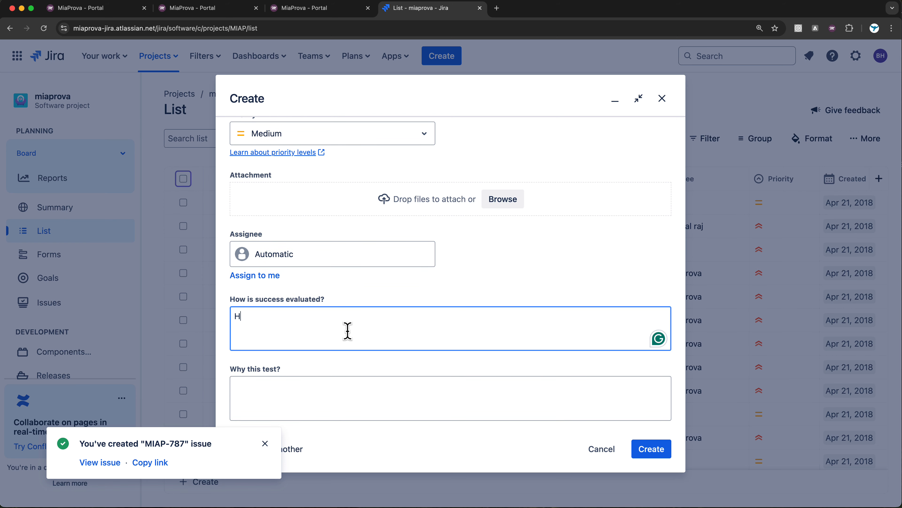
type("ello World!")
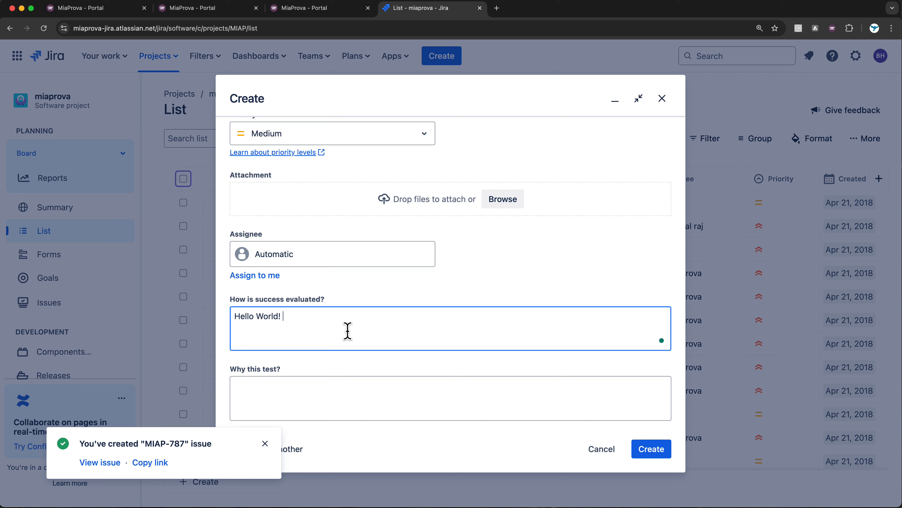
left_click(659, 450)
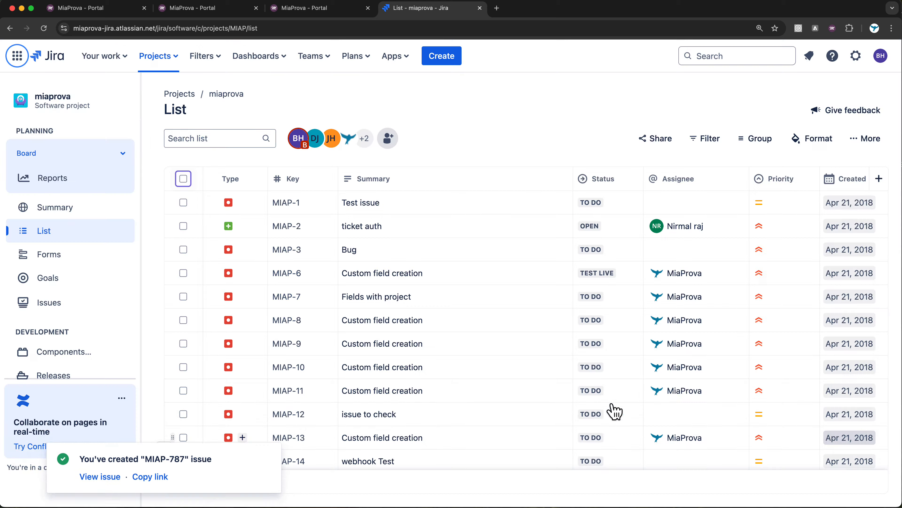
Reload MiaProva's Home dashboard and find the demo Jira 1/29 test under Latest Happenings.
left_click(298, 8)
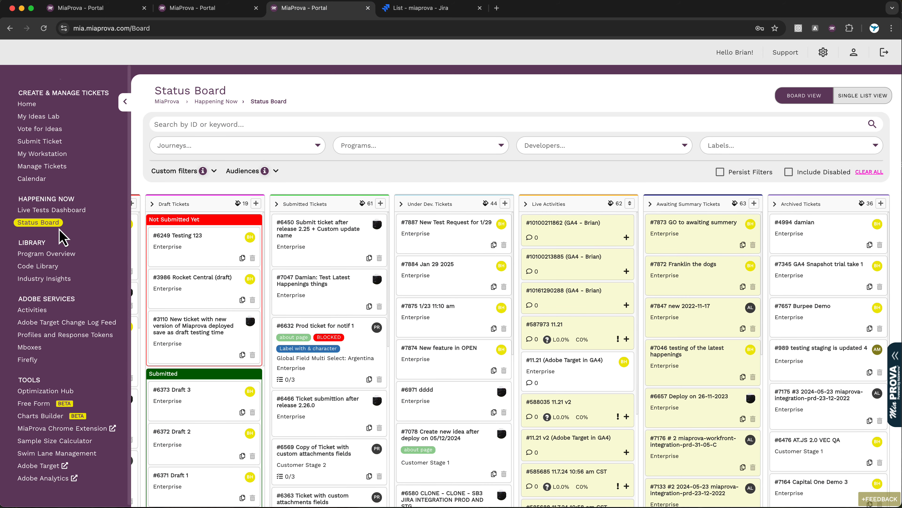
left_click(27, 104)
scroll(318, 332, "down", 12)
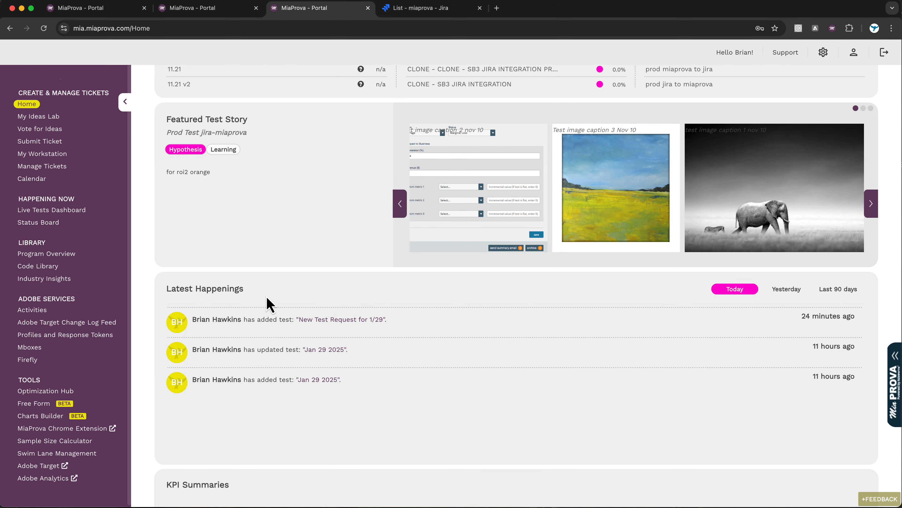
left_click(44, 30)
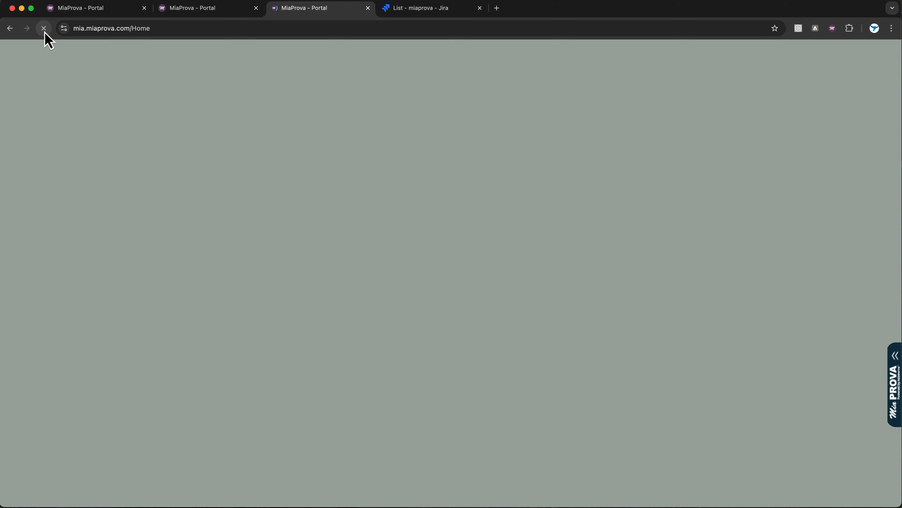
scroll(318, 356, "down", 10)
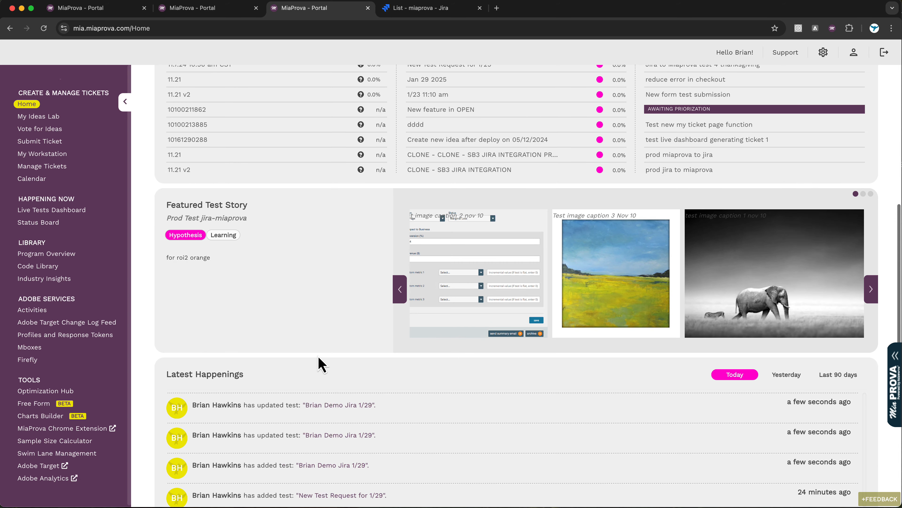
scroll(370, 430, "down", 5)
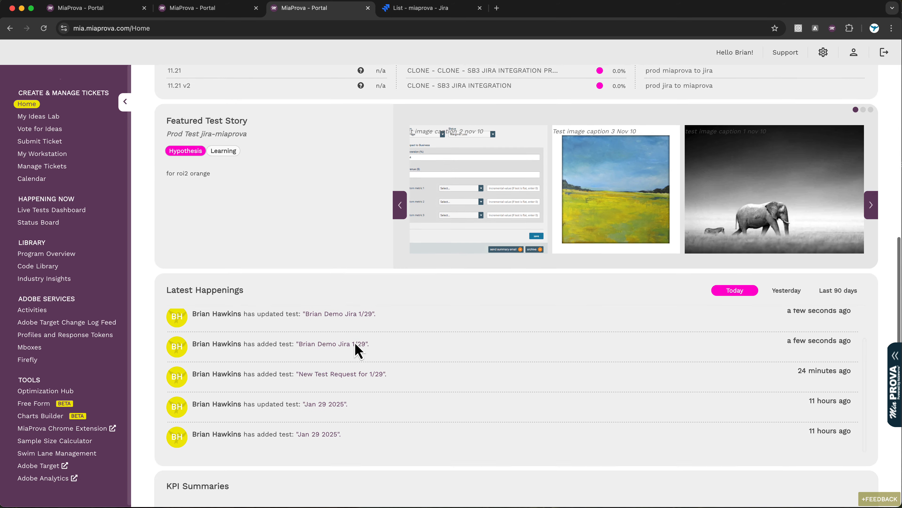
Open the Status Board and scroll to Awaiting Summary Tickets, now 64 with #7888 on top.
left_click(322, 327)
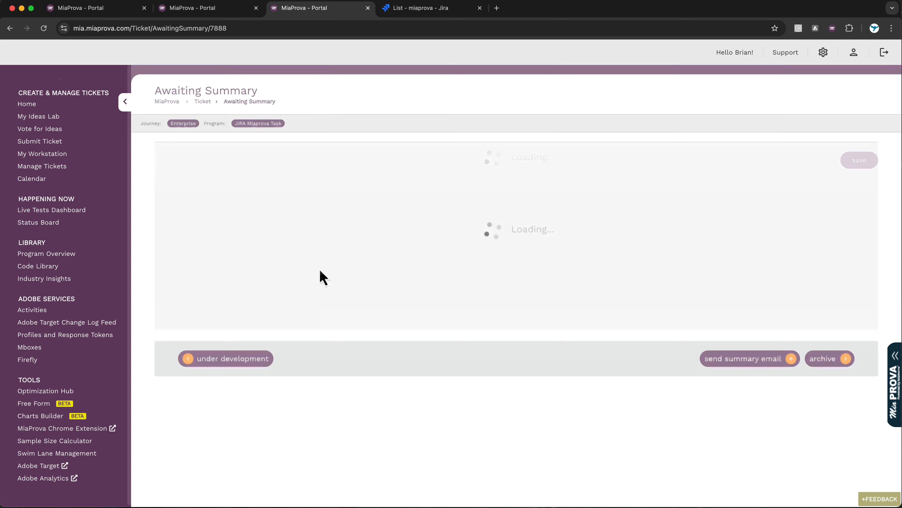
scroll(336, 382, "down", 4)
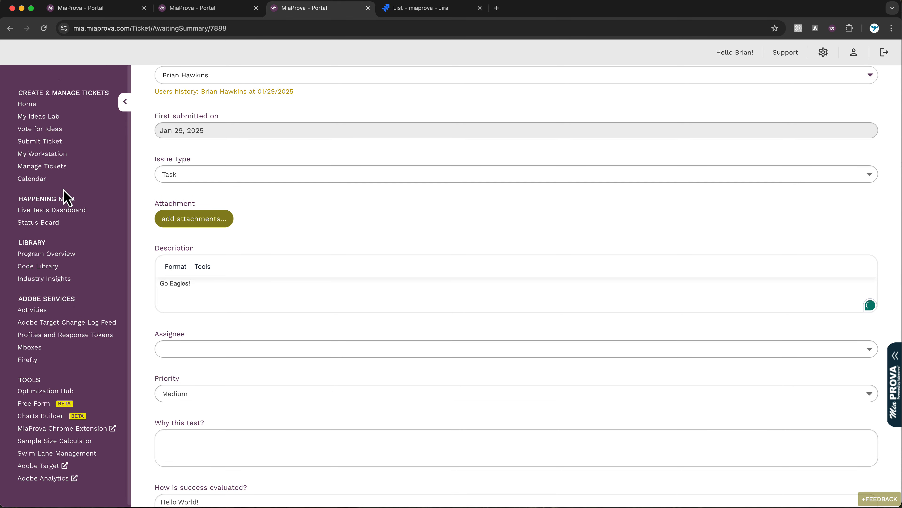
left_click(37, 223)
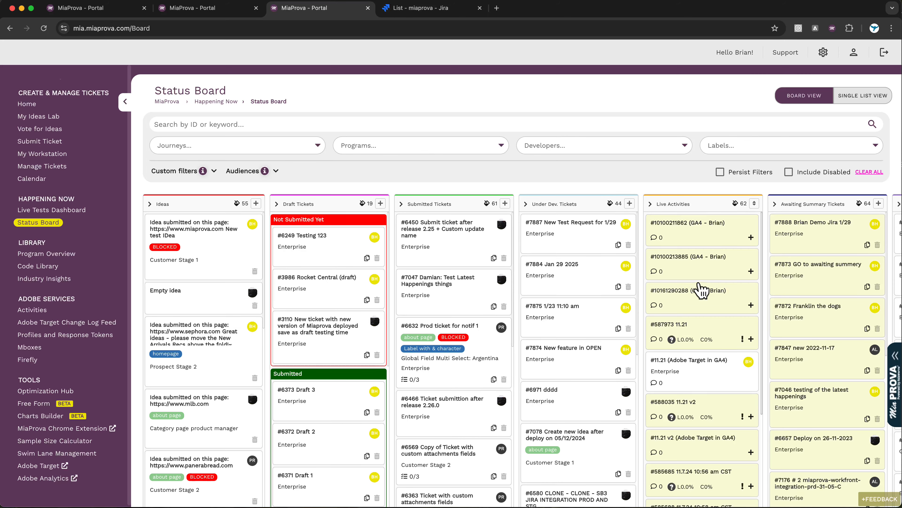
scroll(700, 289, "right", 3)
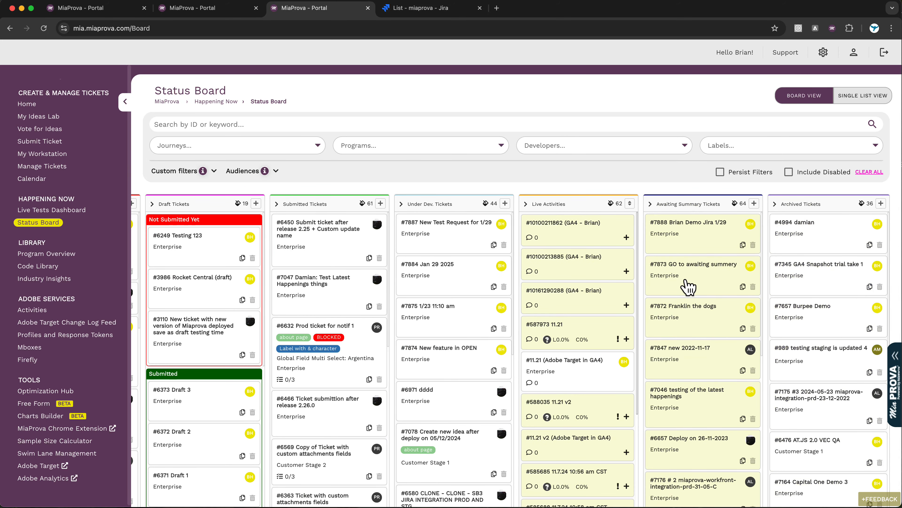
Open ticket #7888 and link Adobe Target activity 'Activity Start date of 10/31'.
left_click(697, 249)
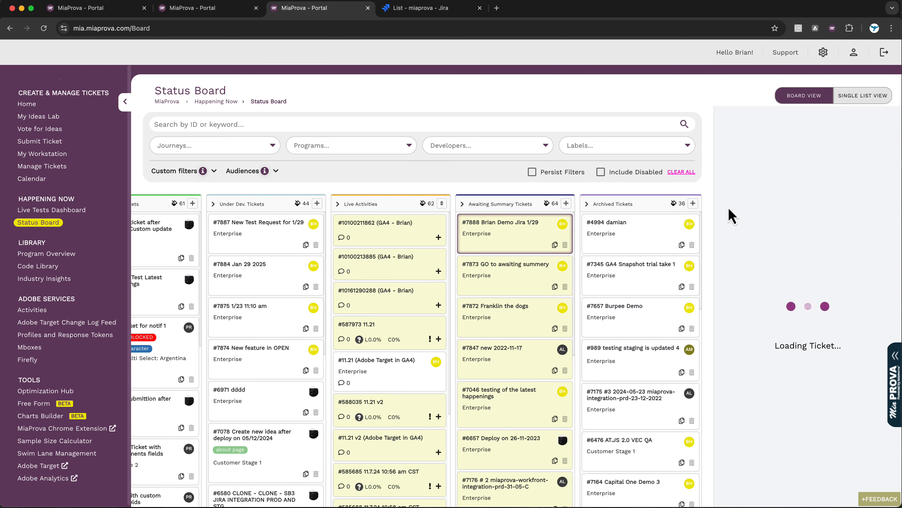
scroll(299, 314, "down", 8)
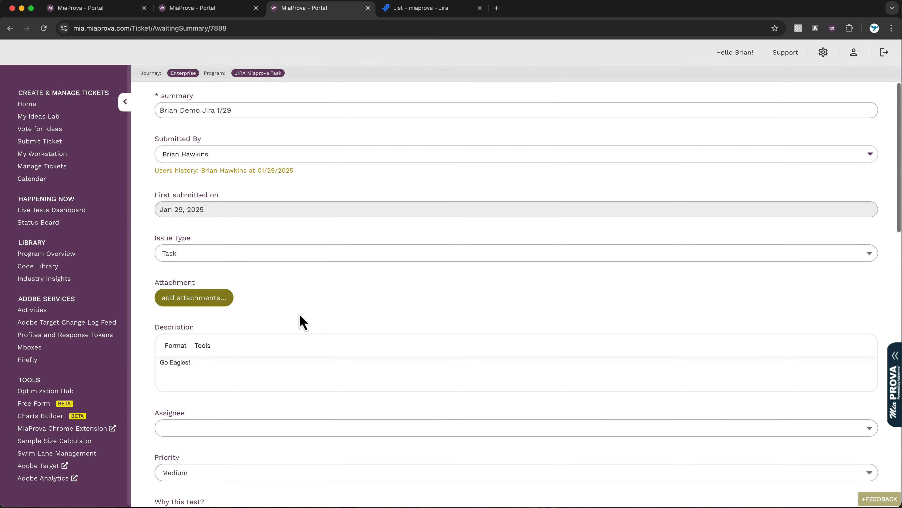
scroll(299, 315, "down", 3)
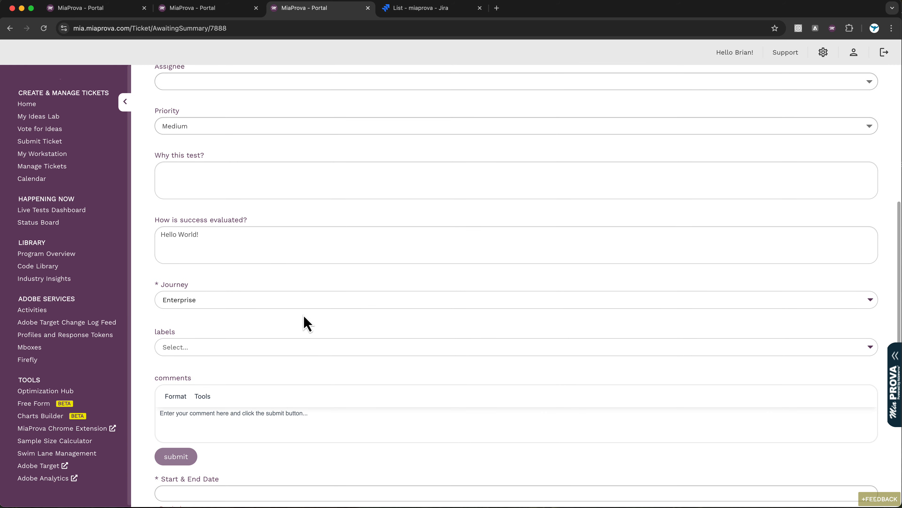
scroll(305, 320, "down", 3)
scroll(305, 319, "down", 4)
left_click(229, 298)
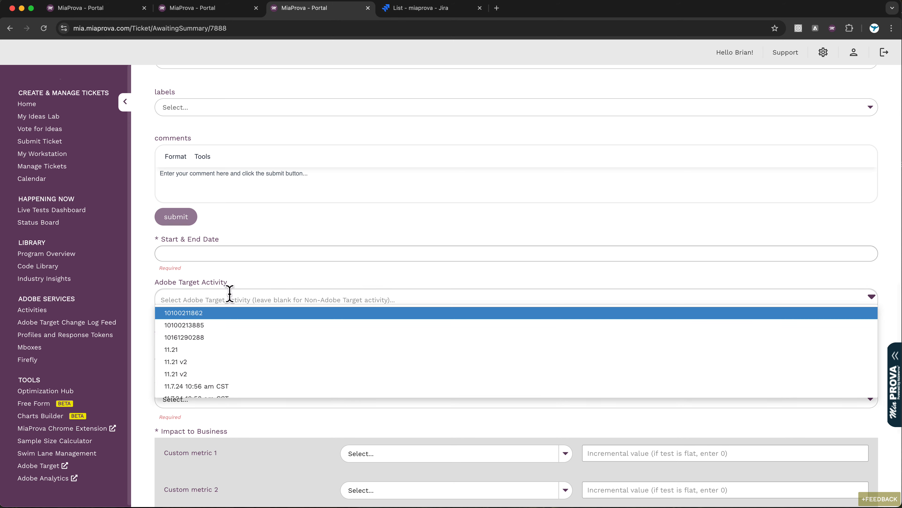
scroll(206, 381, "down", 5)
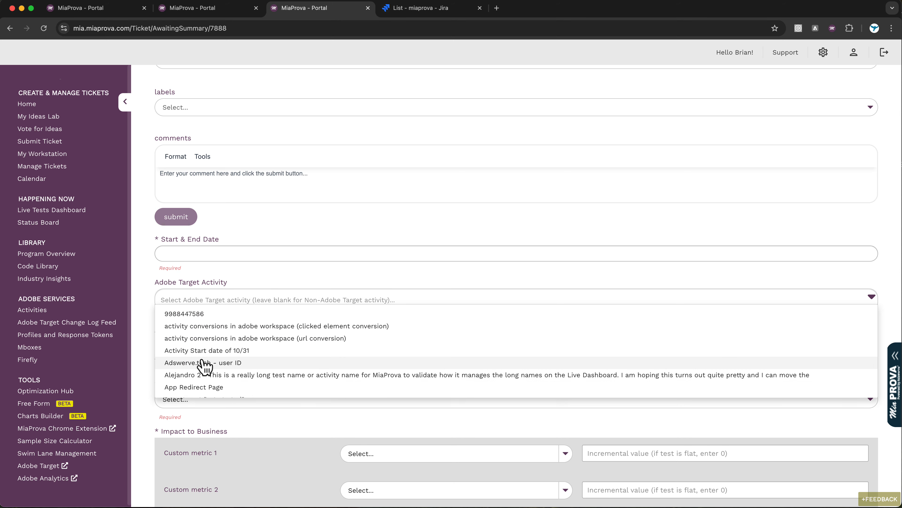
left_click(210, 351)
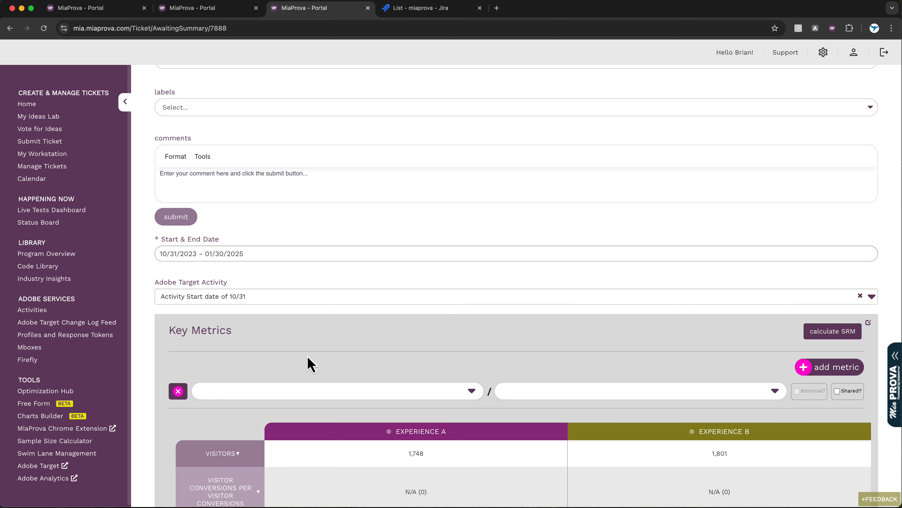
Save ticket #7888 and confirm Key Metrics of 1,748 and 1,801 visitors for Experiences A and B.
scroll(399, 313, "up", 5)
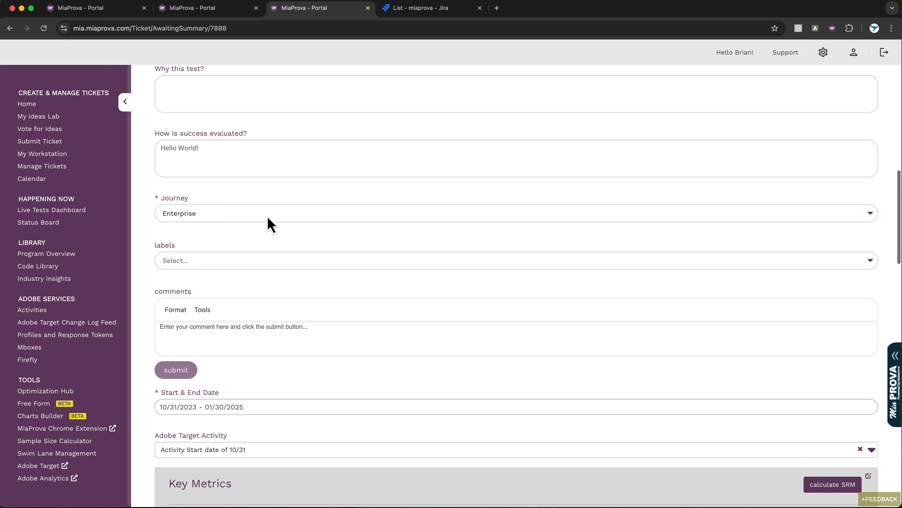
scroll(204, 318, "up", 3)
scroll(206, 323, "up", 6)
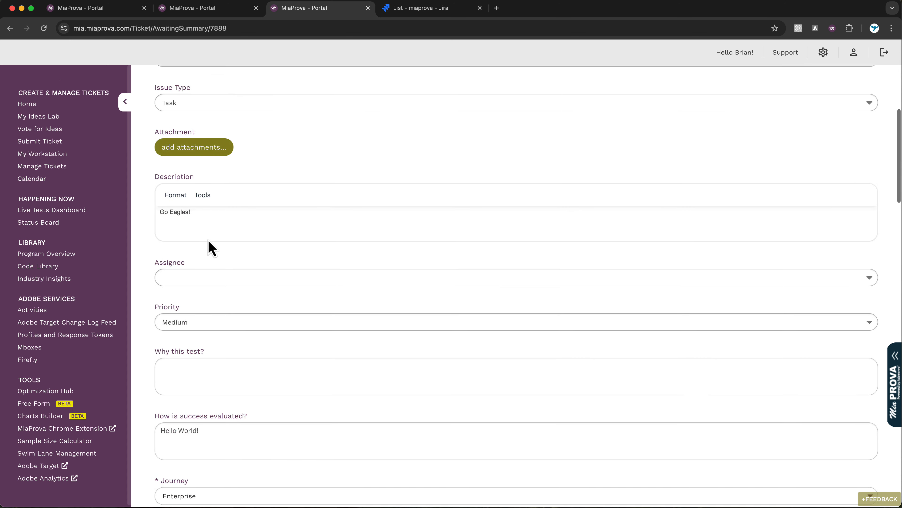
scroll(220, 272, "down", 15)
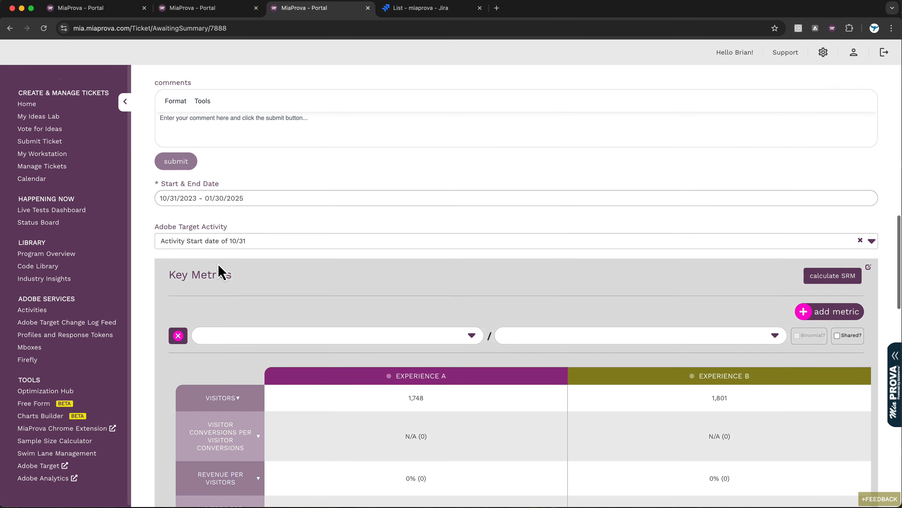
scroll(343, 383, "down", 3)
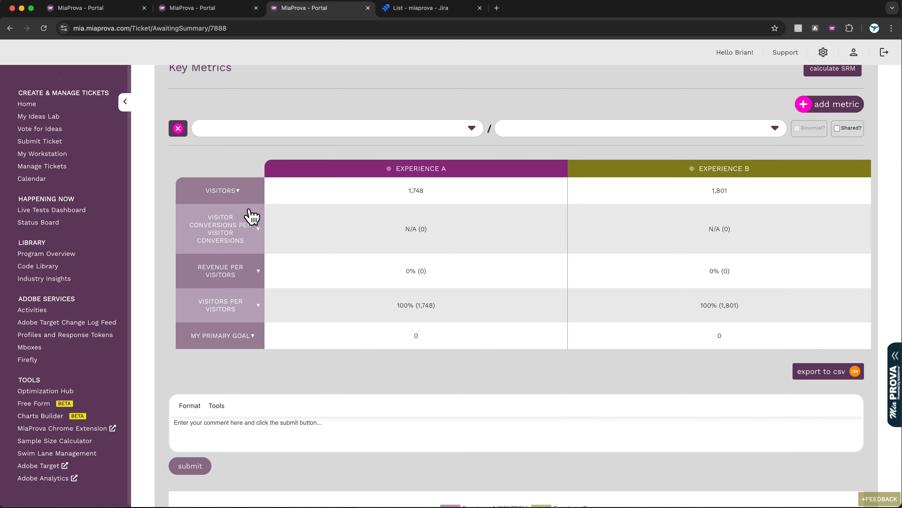
scroll(323, 237, "down", 15)
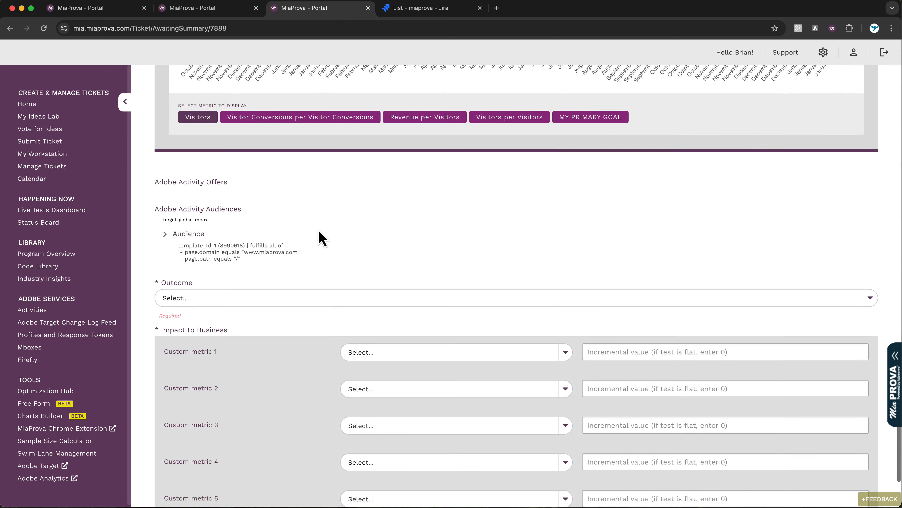
scroll(326, 224, "up", 5)
scroll(444, 257, "down", 15)
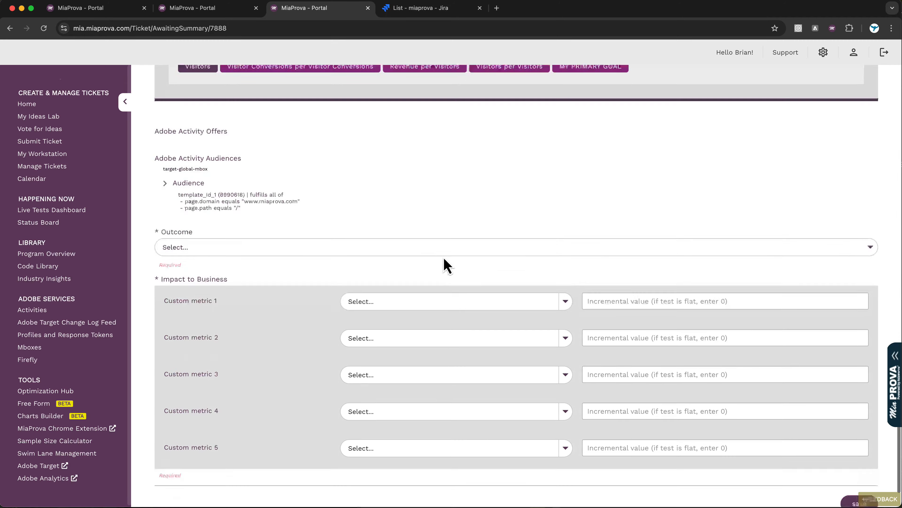
left_click(860, 443)
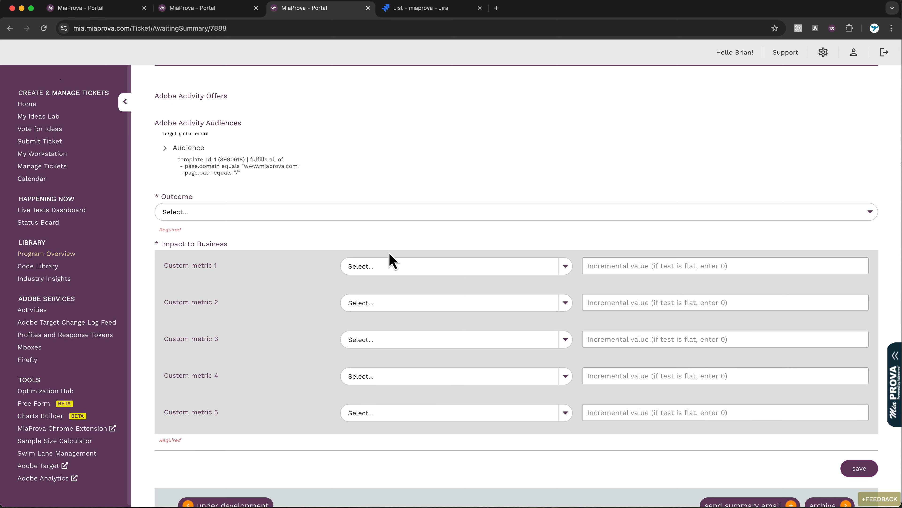
scroll(389, 251, "up", 2)
scroll(389, 251, "down", 3)
scroll(389, 251, "up", 3)
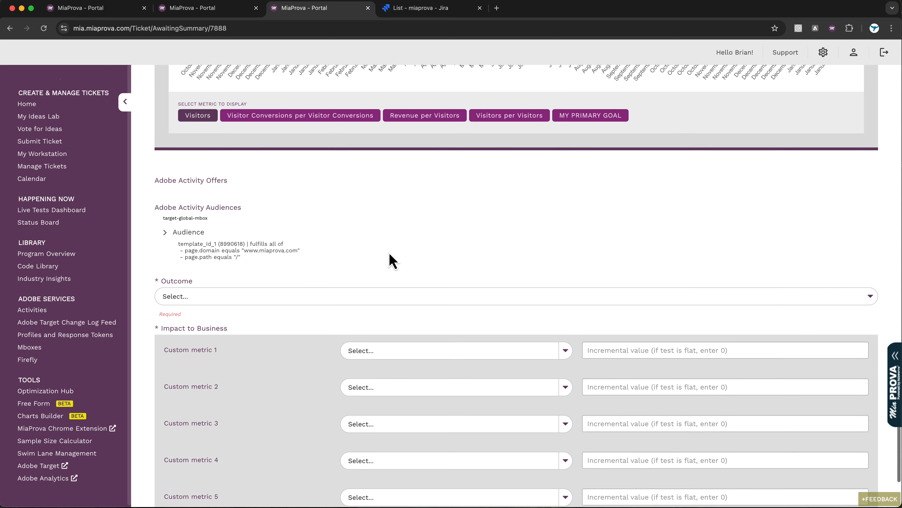
Go to Program Overview and review KPI Summaries, including $2,349,896 total revenue across 36 tests.
left_click(57, 263)
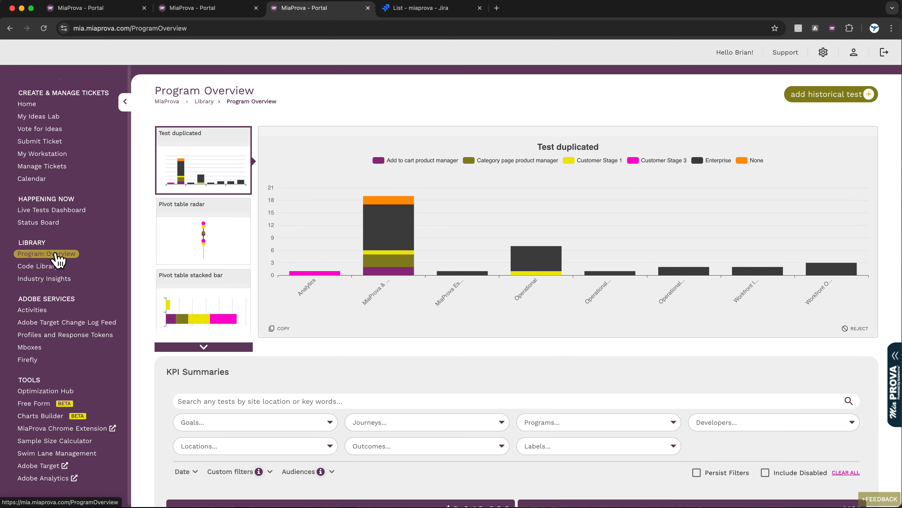
scroll(299, 301, "down", 4)
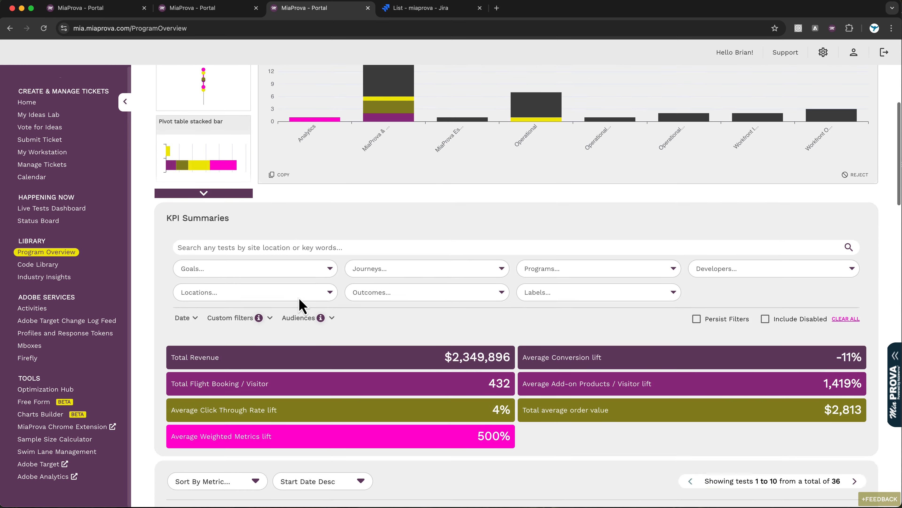
scroll(298, 300, "down", 4)
scroll(299, 299, "up", 3)
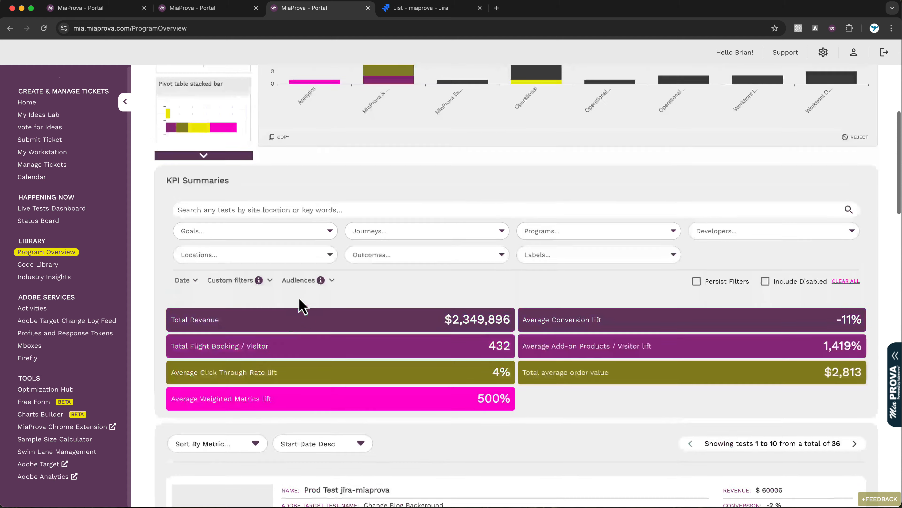
scroll(299, 306, "up", 3)
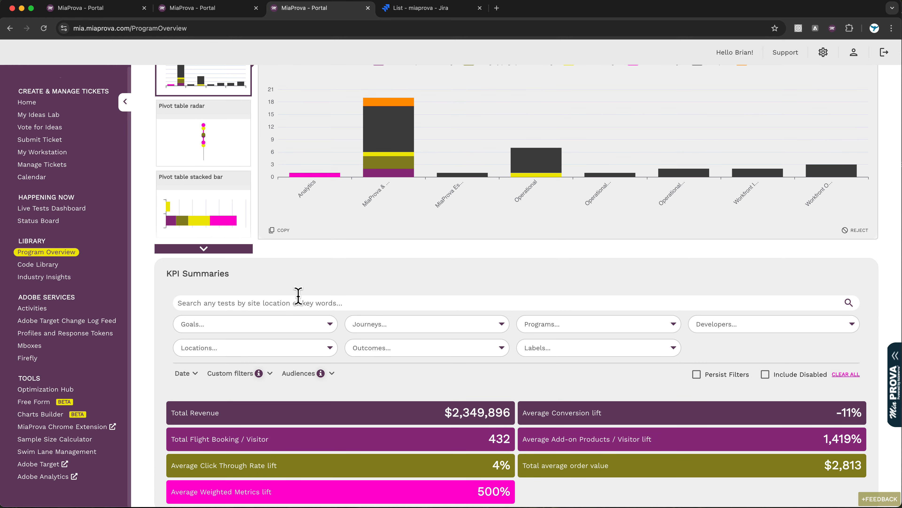